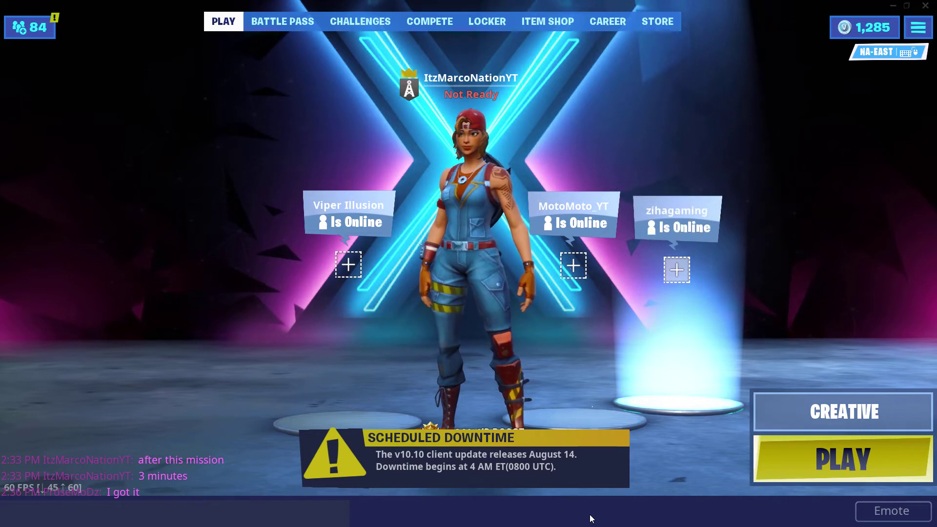
Step: Launch Voicemod from the Start menu search, then minimize Fortnite and Streamlabs OBS
key(super)
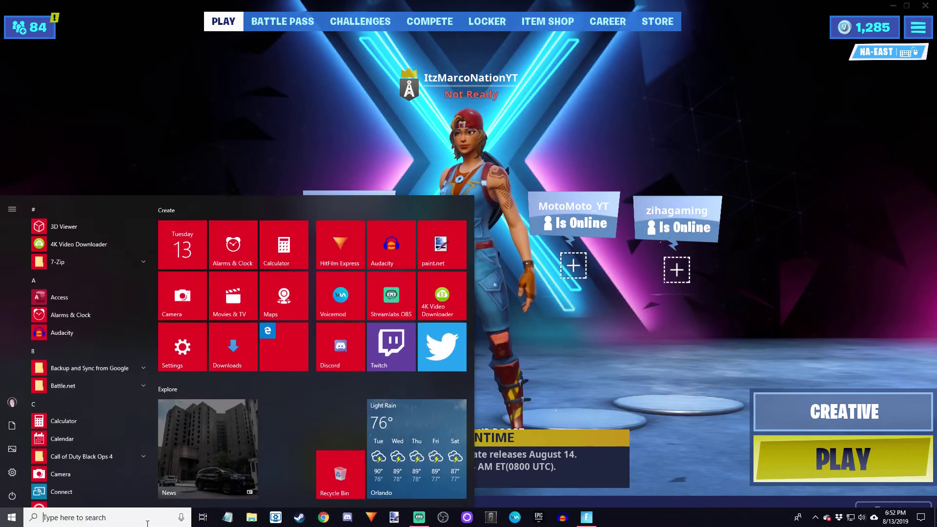
text(voicemod)
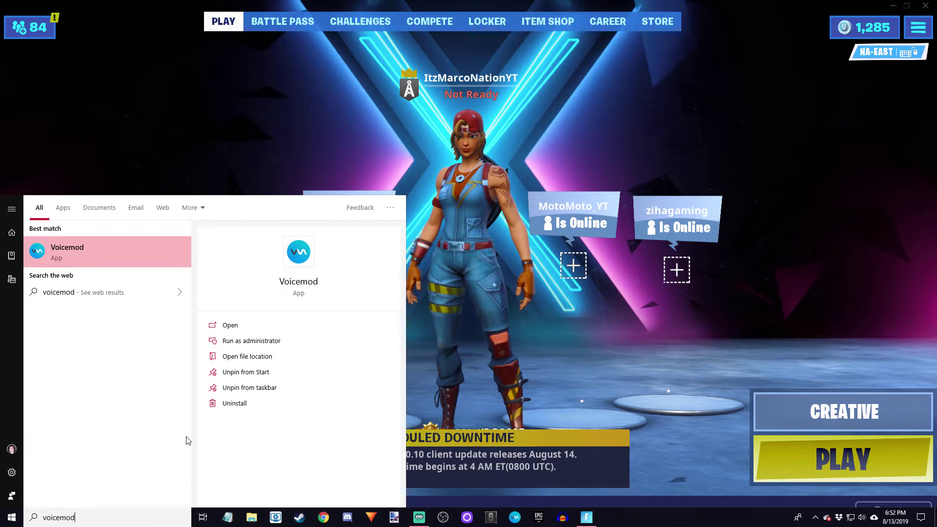
click(129, 255)
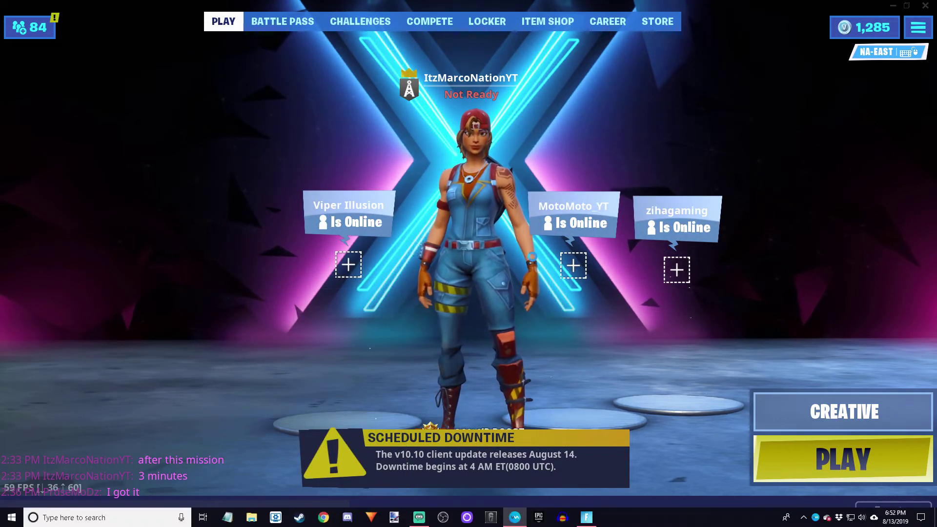
click(892, 7)
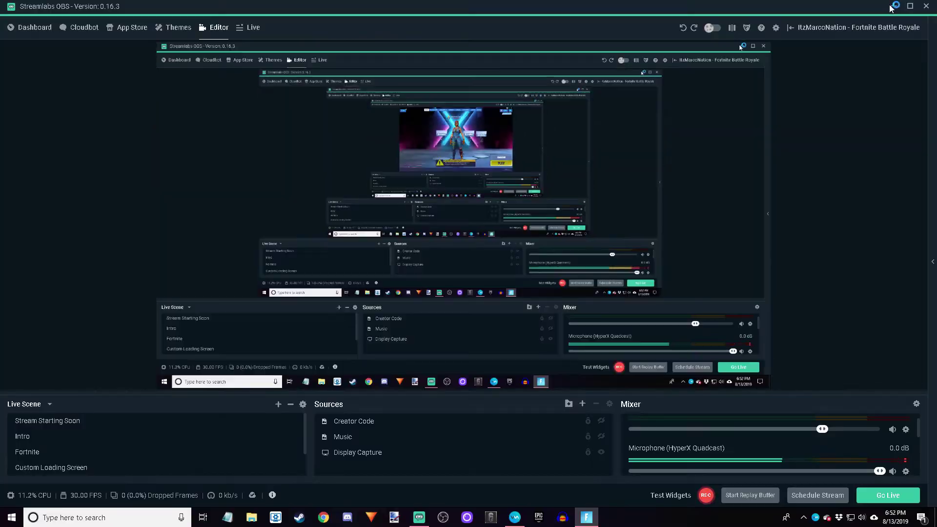
click(891, 6)
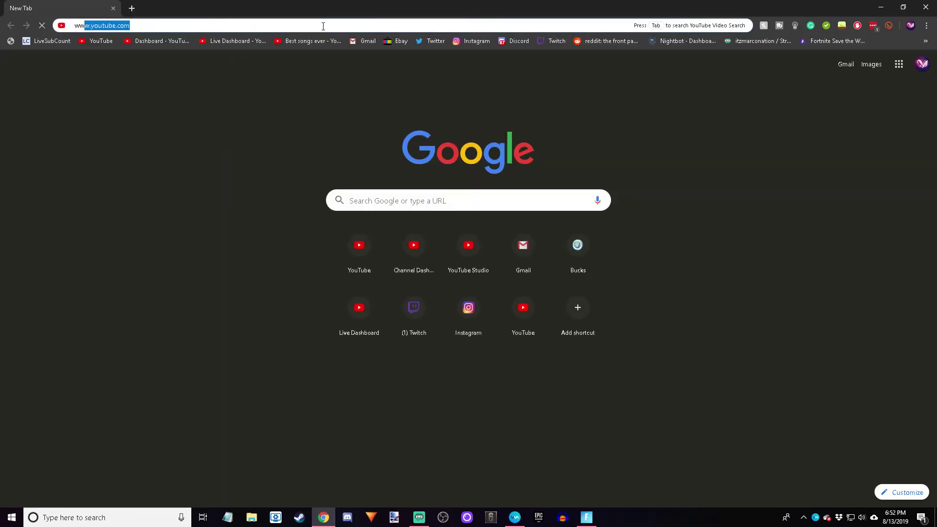
text(.voic)
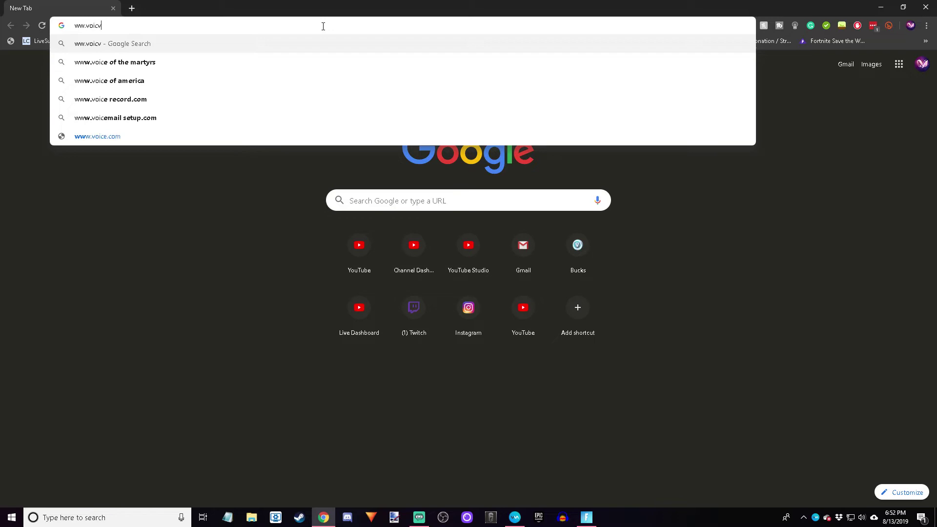
text(emod.net)
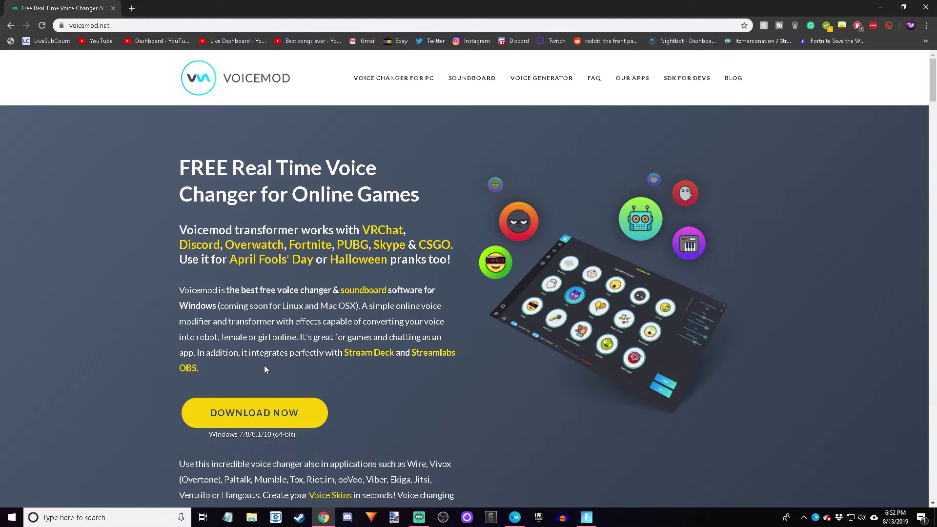
scroll(264, 365, down, 1)
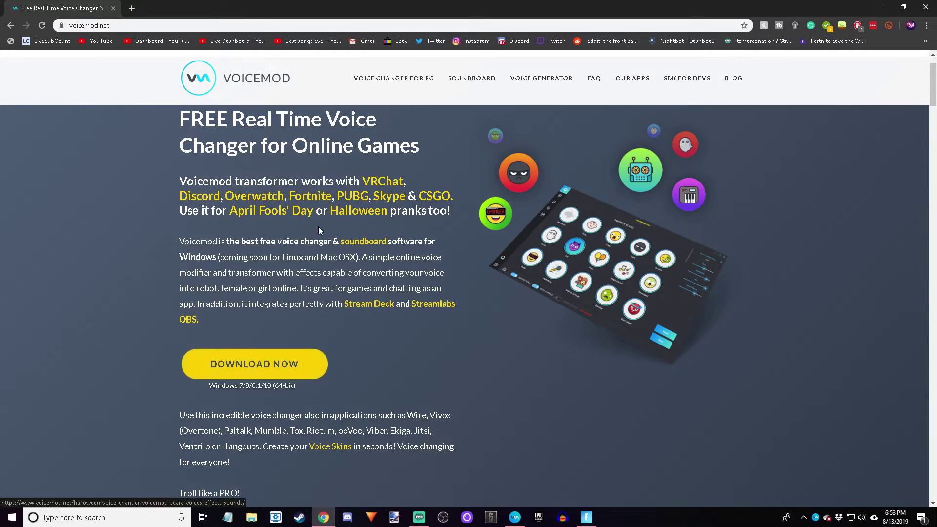
Step: Close Chrome and open Voicemod's Settings maximized, showing HyperX Quadcast input and Realtek speakers
click(923, 5)
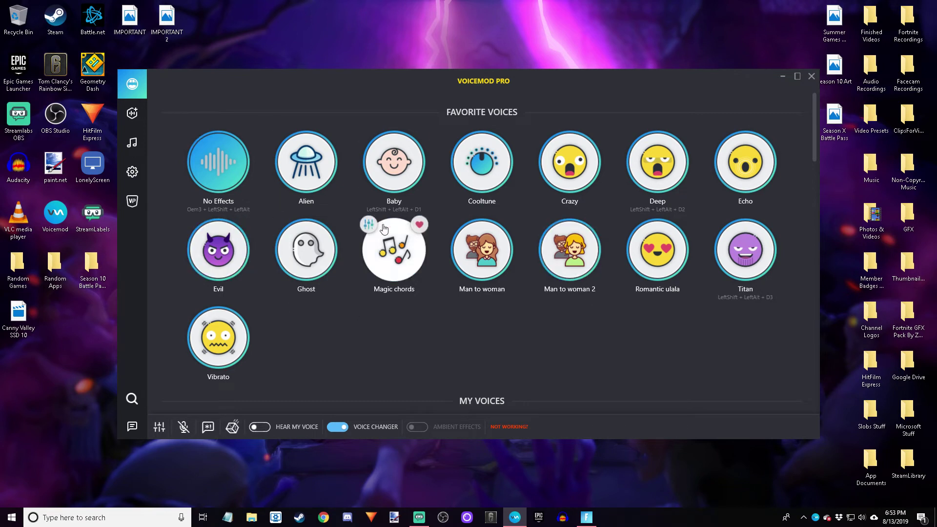
click(133, 173)
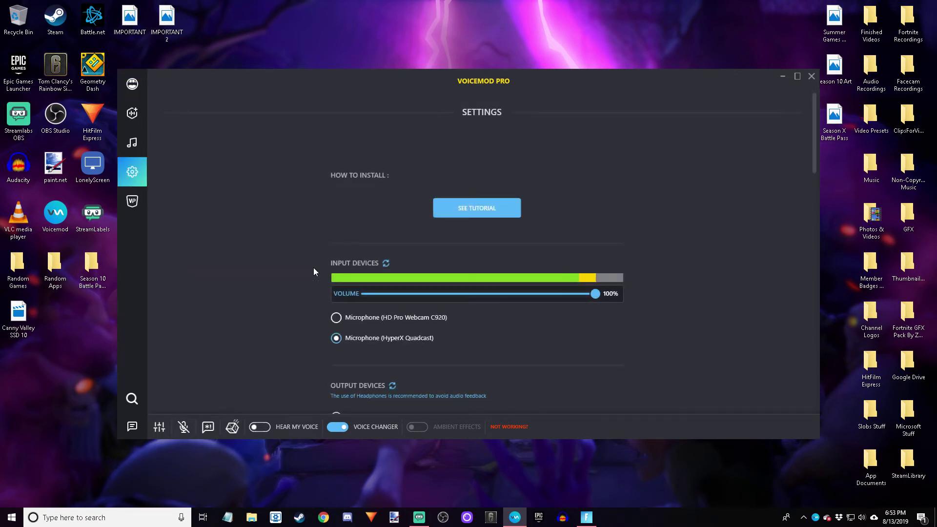
click(797, 76)
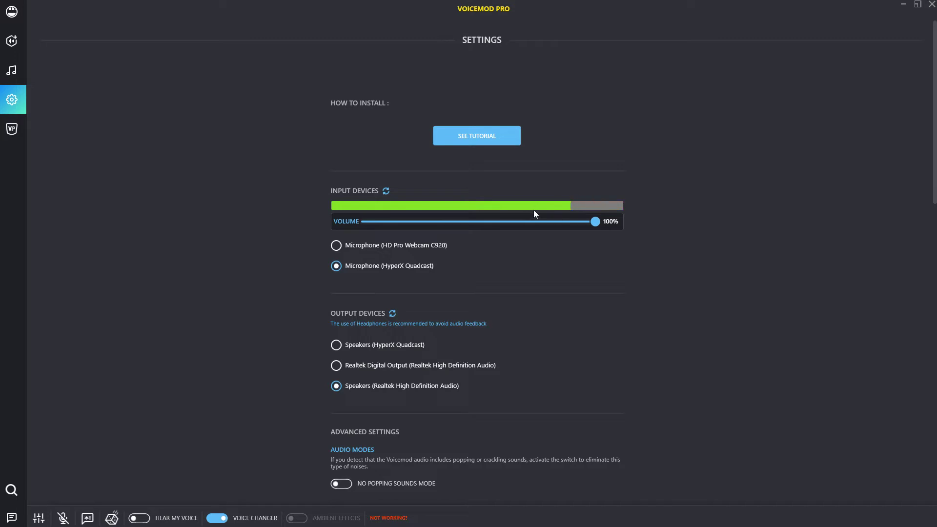
scroll(480, 169, down, 1)
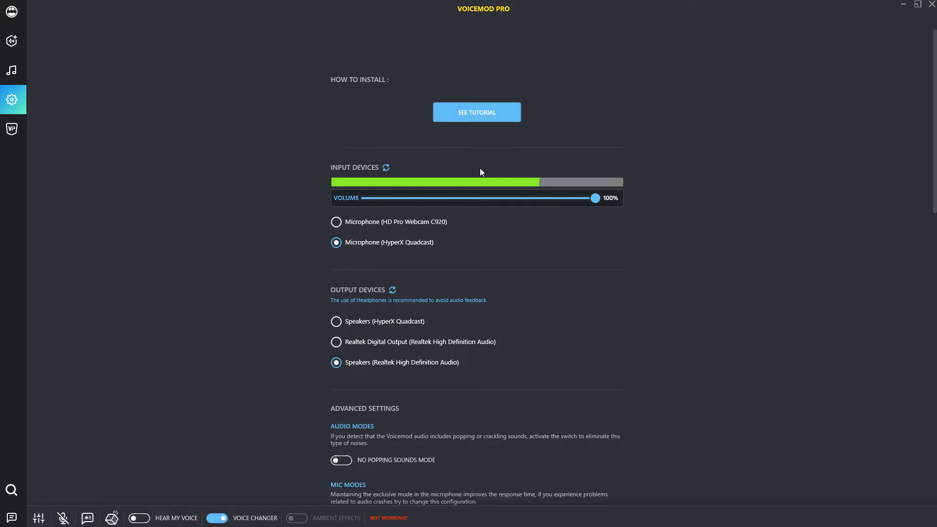
scroll(480, 169, down, 3)
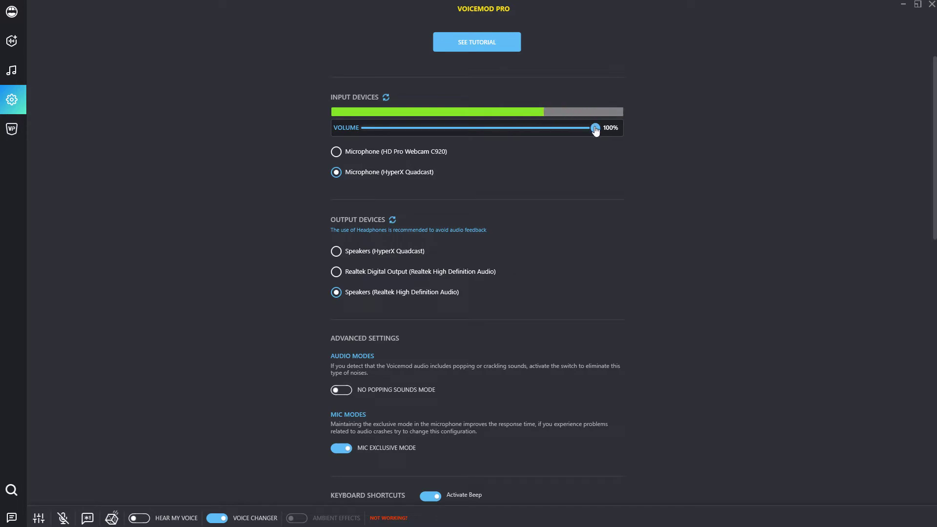
mouse_move(595, 127)
mouse_down()
mouse_move(444, 128)
mouse_move(620, 131)
mouse_up()
scroll(658, 183, down, 4)
scroll(620, 187, down, 1)
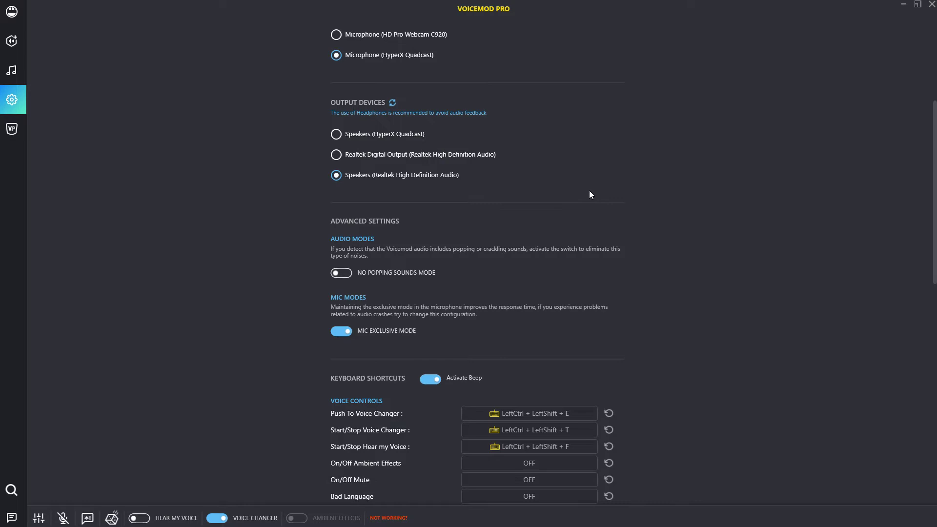
scroll(590, 194, down, 1)
scroll(589, 194, up, 2)
scroll(337, 200, down, 9)
scroll(343, 204, down, 15)
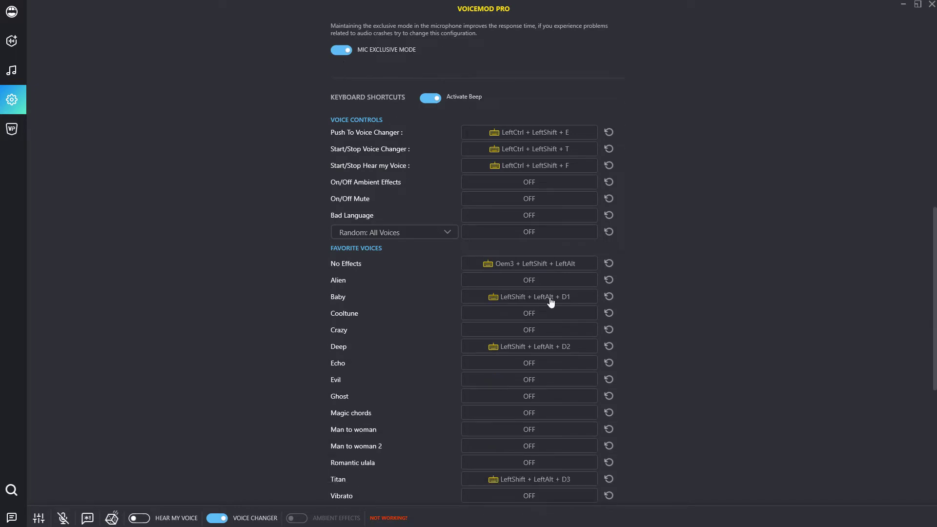
scroll(517, 312, up, 20)
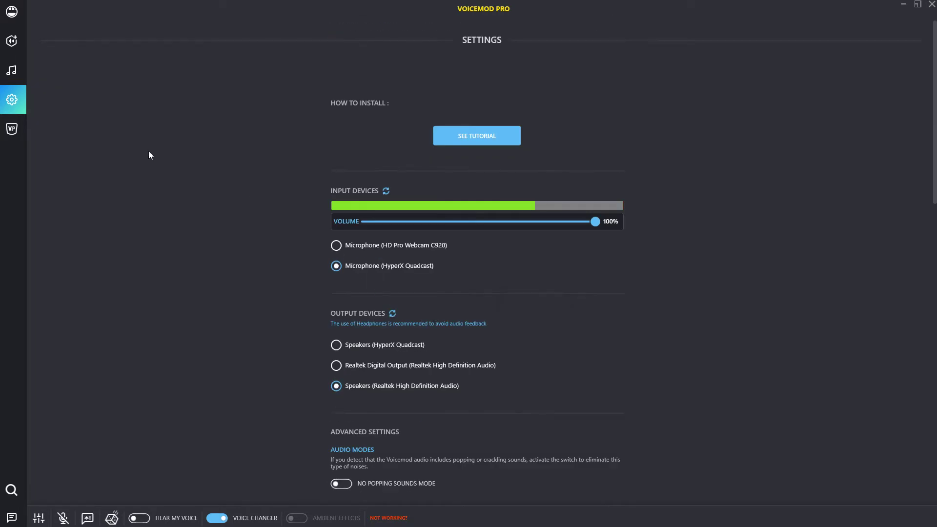
click(18, 67)
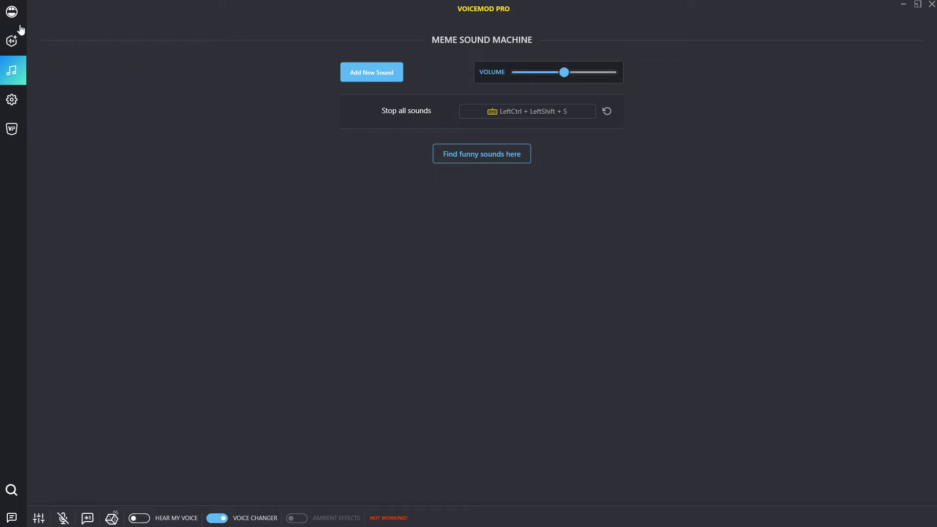
click(19, 40)
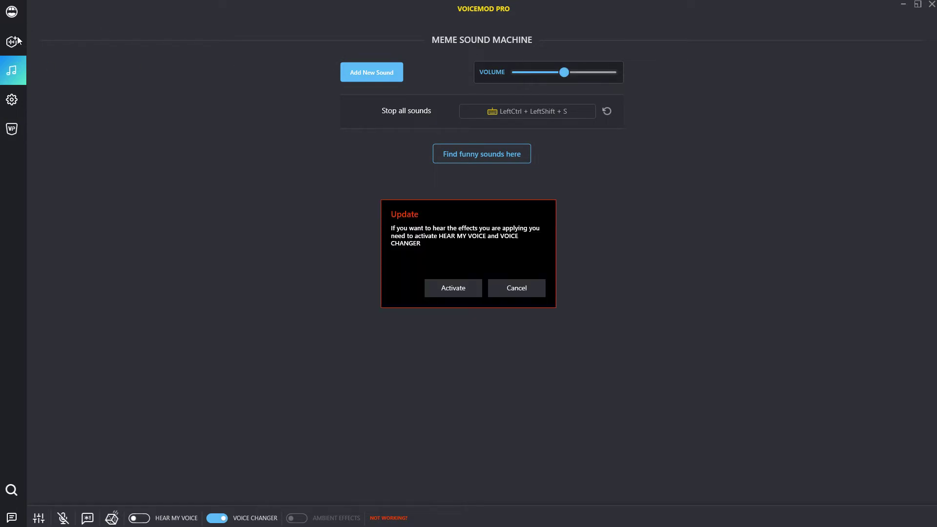
click(510, 292)
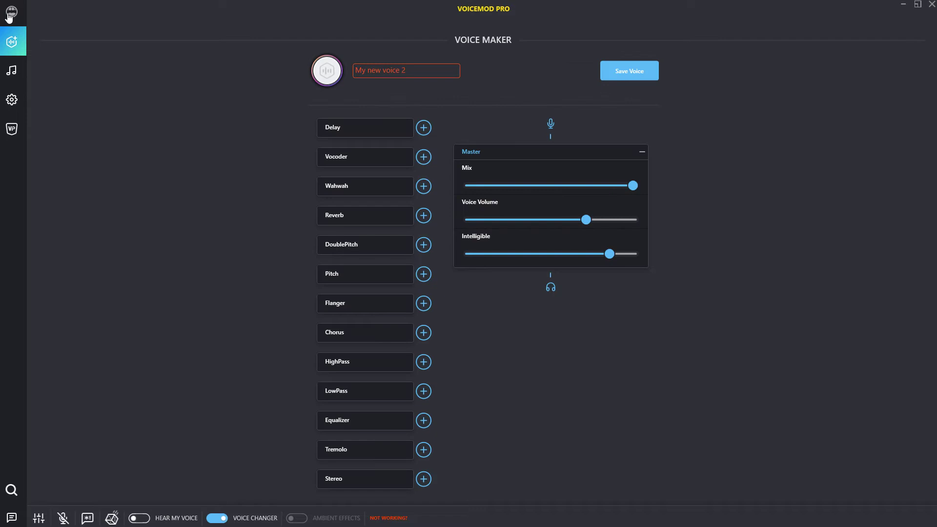
click(9, 17)
click(9, 95)
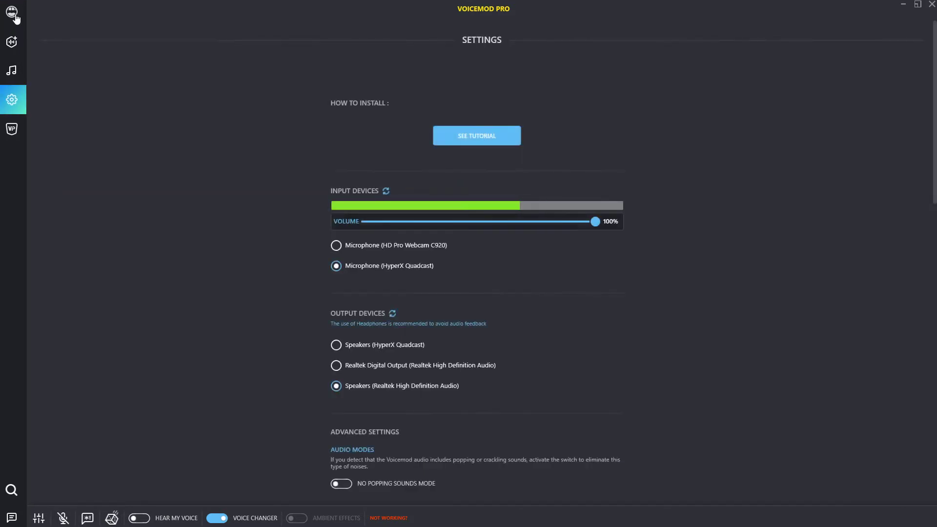
Step: Return to the voice list, try the Baby voice, then reselect No Effects
click(7, 16)
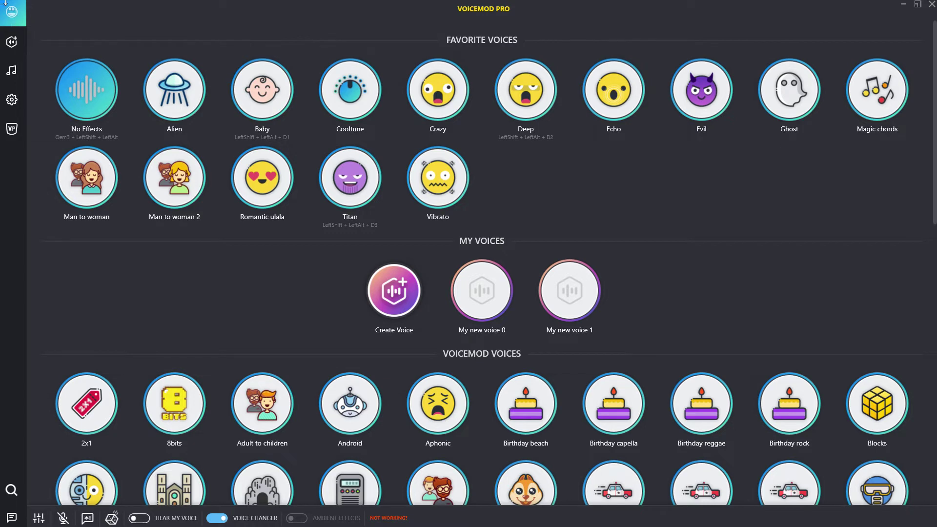
scroll(63, 66, down, 2)
scroll(62, 64, up, 2)
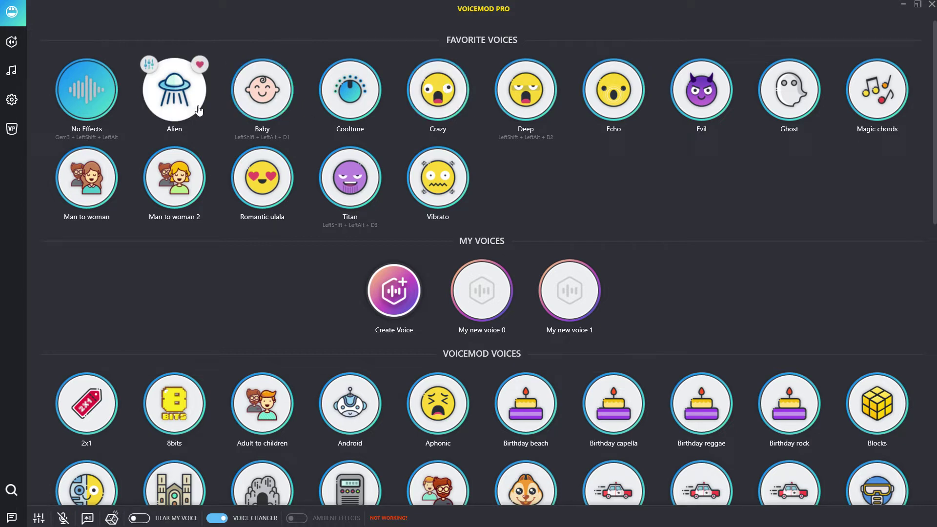
click(263, 98)
click(109, 106)
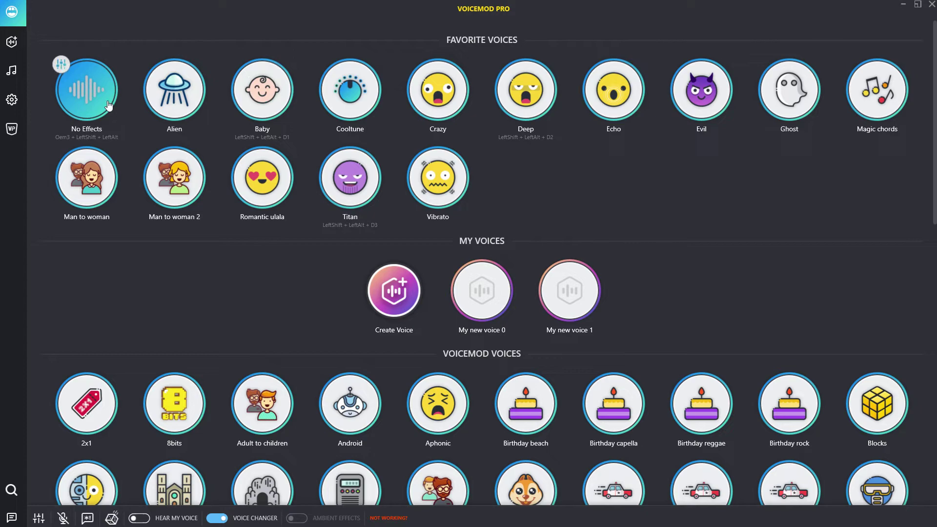
scroll(302, 308, down, 15)
scroll(323, 322, up, 15)
Step: Turn off Hear My Voice and sample Alien, Baby, Cooltune, Crazy and Deep, then return to No Effects
click(141, 518)
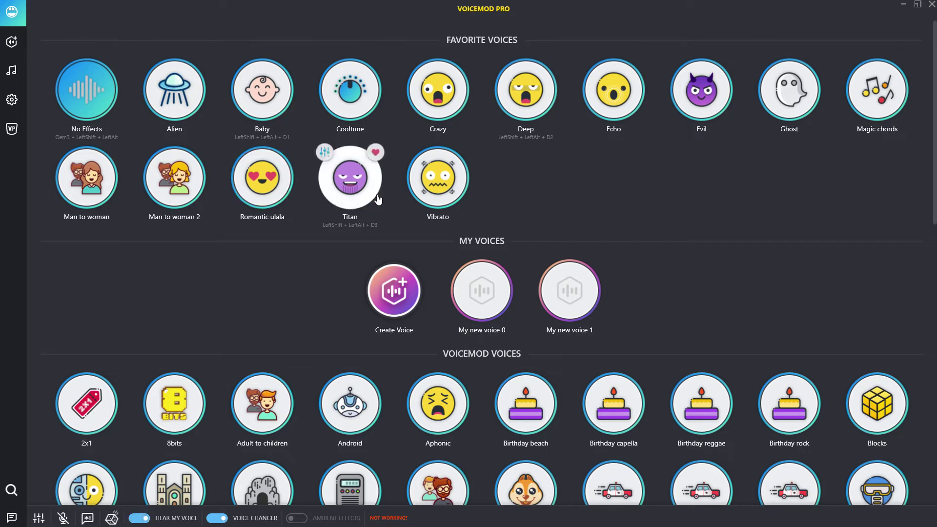
click(147, 520)
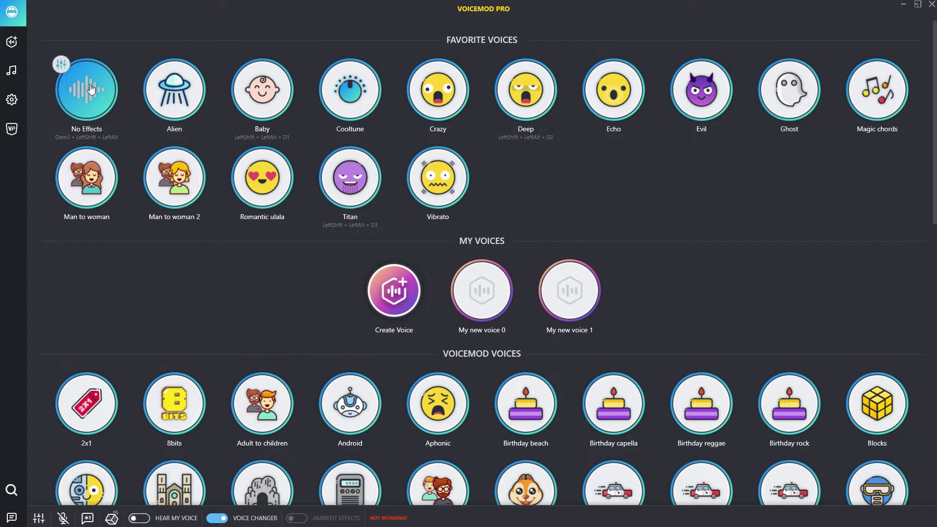
click(180, 100)
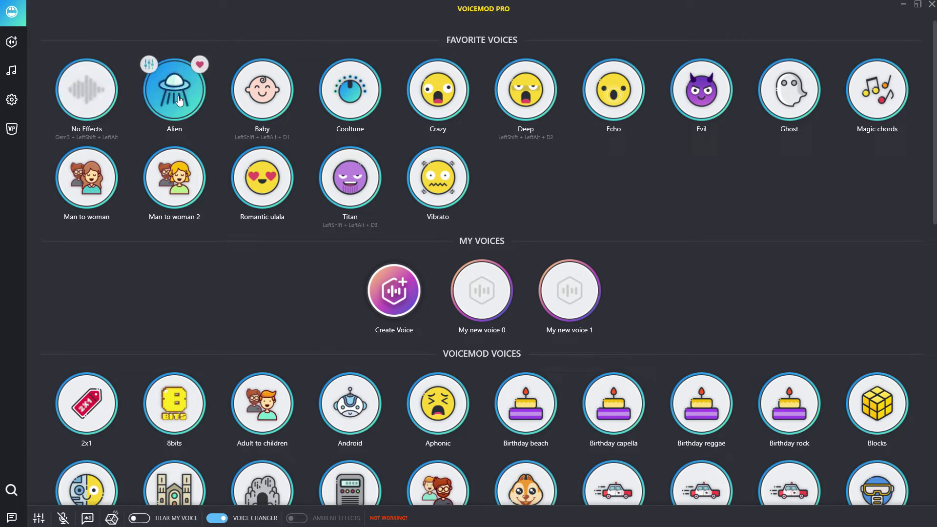
click(263, 100)
click(351, 100)
click(448, 100)
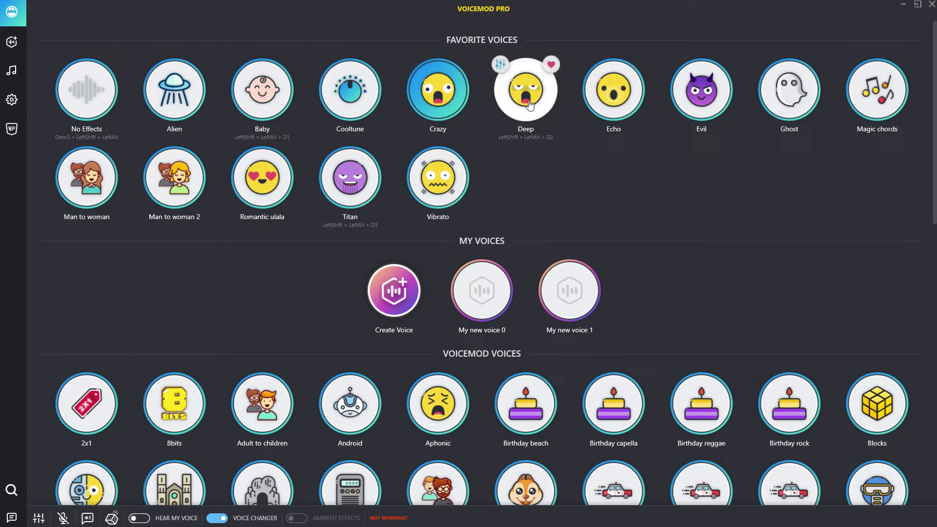
click(530, 104)
click(95, 107)
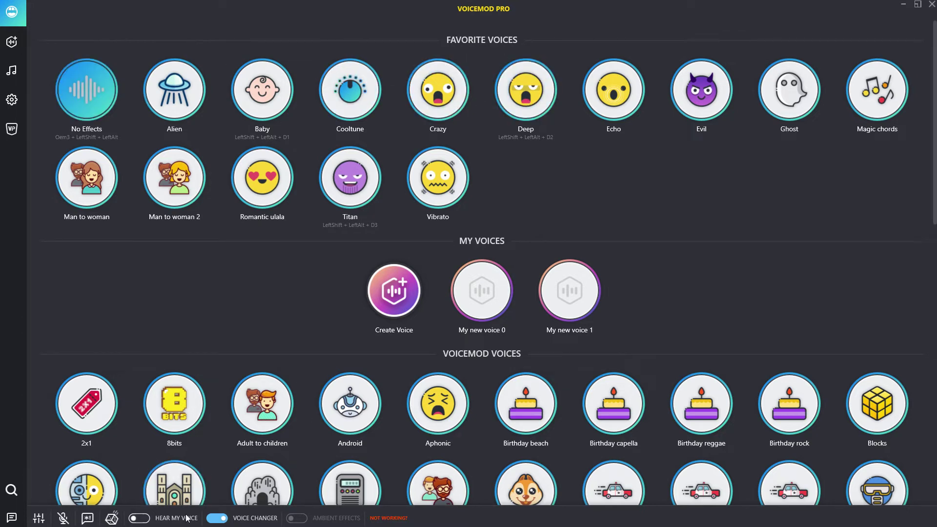
Step: Switch Hear My Voice on then off, and reapply No Effects with Shift+Alt+`
click(142, 521)
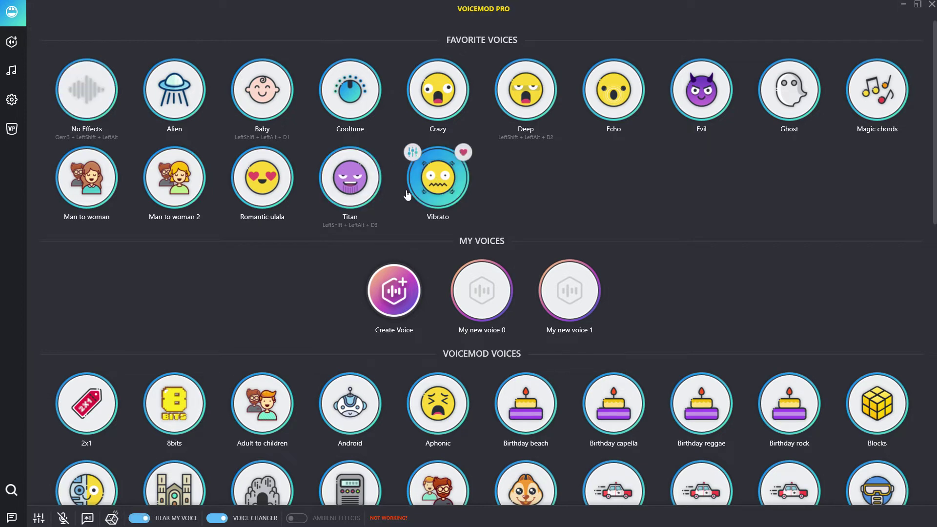
click(145, 520)
key(shift+alt+grave)
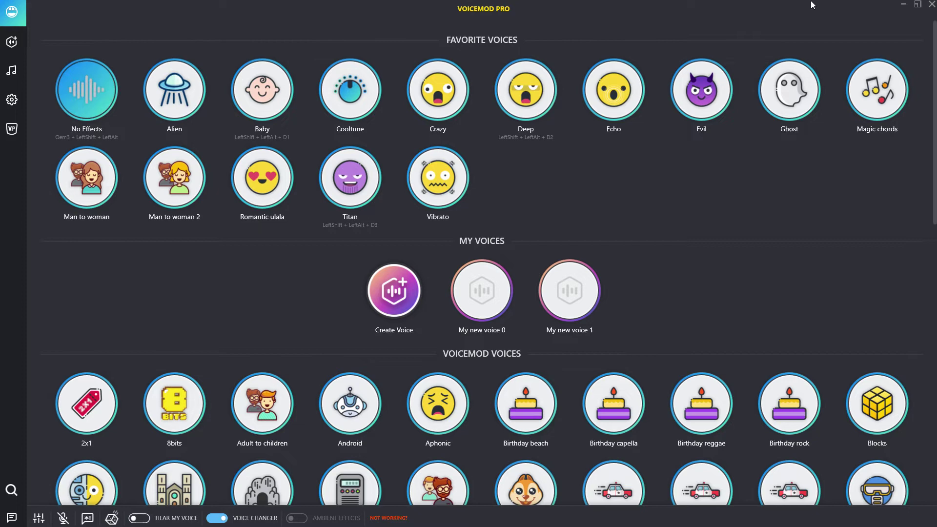
Step: Minimize Voicemod and open the Audio tab of Fortnite's settings from the lobby menu
mouse_move(275, 181)
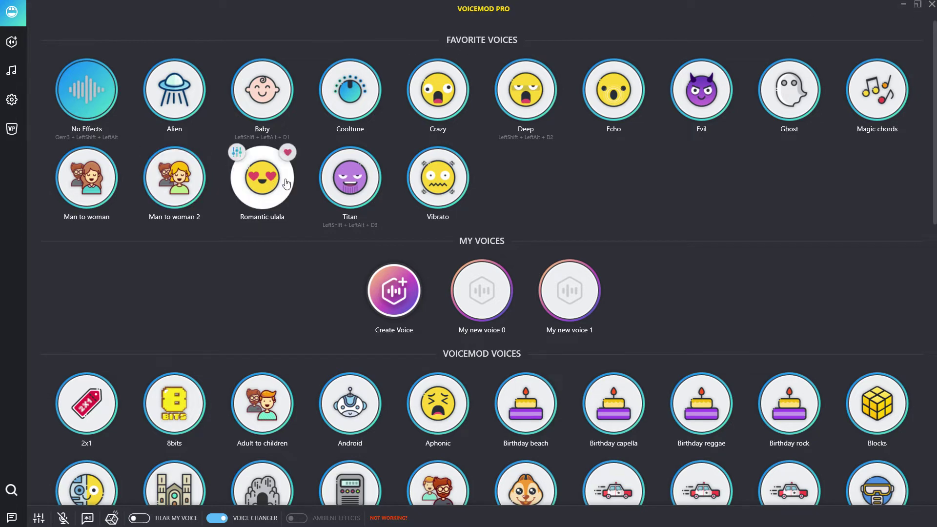
click(904, 4)
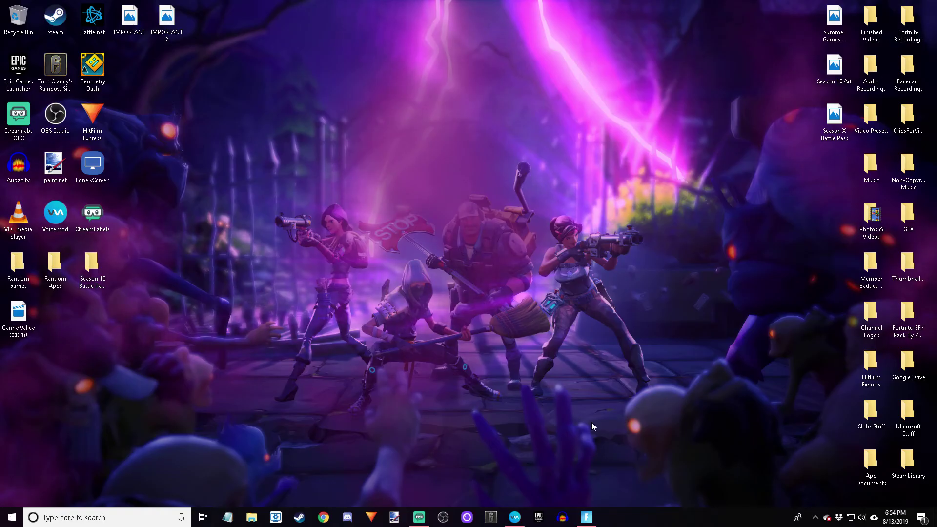
click(586, 517)
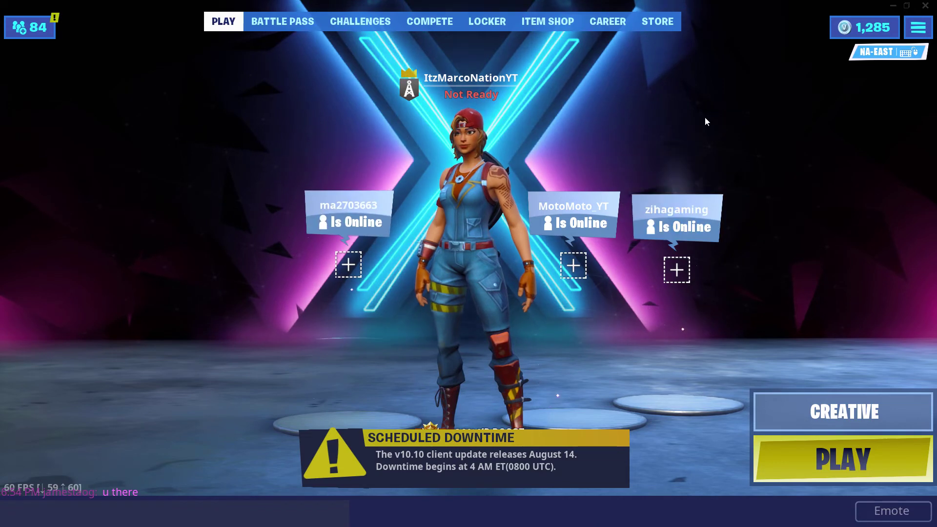
click(908, 30)
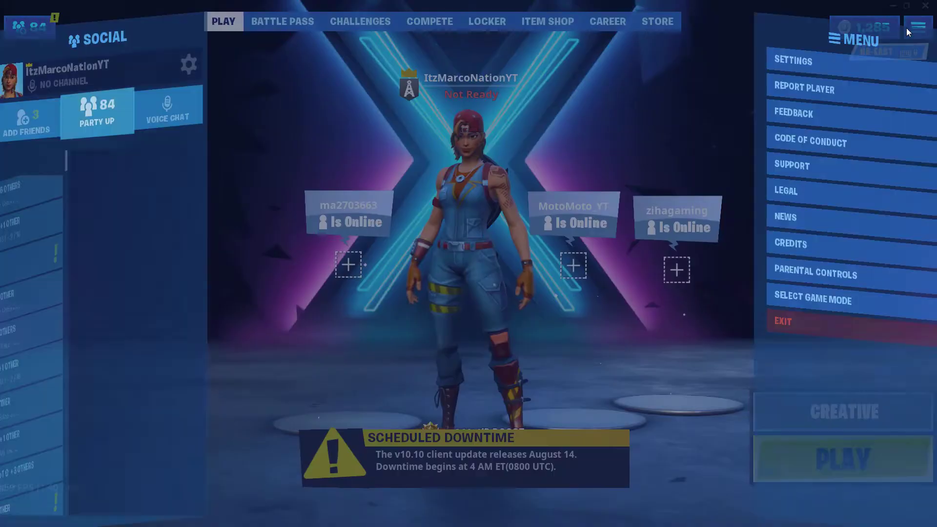
click(836, 46)
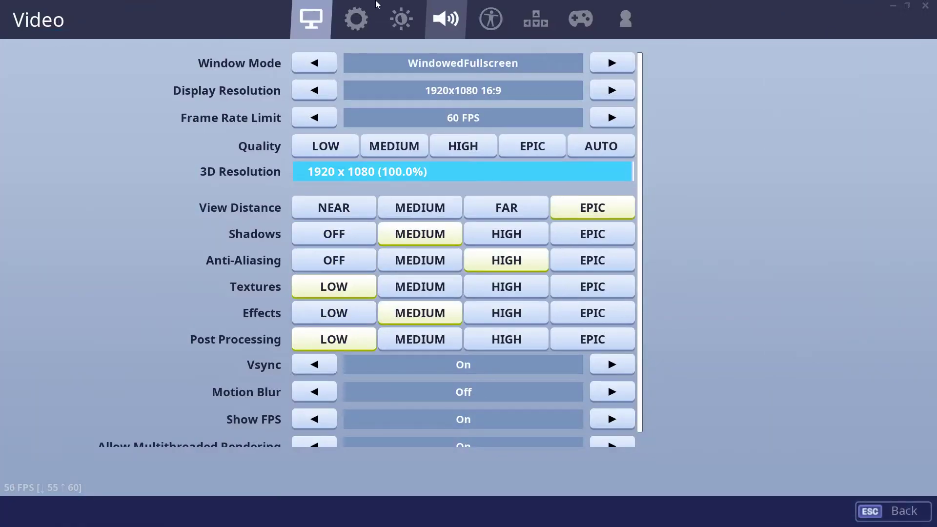
click(453, 5)
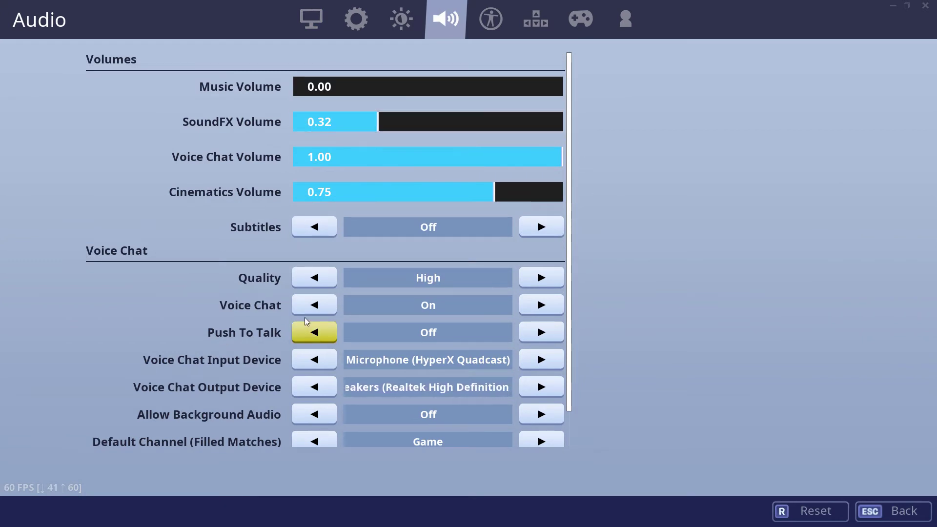
Step: Cycle the Voice Chat Input Device to VoiceMeeter Output (Voicemod Virtual Audio)
scroll(320, 302, down, 2)
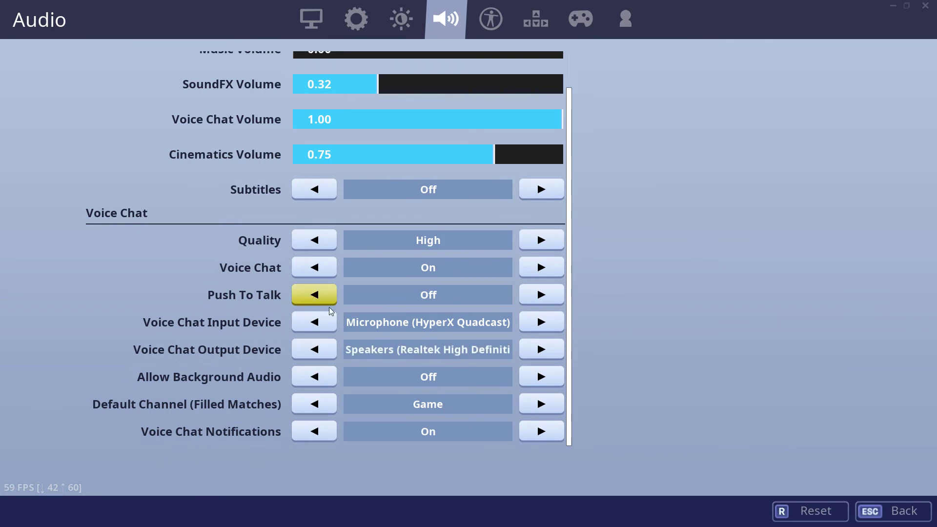
mouse_move(314, 329)
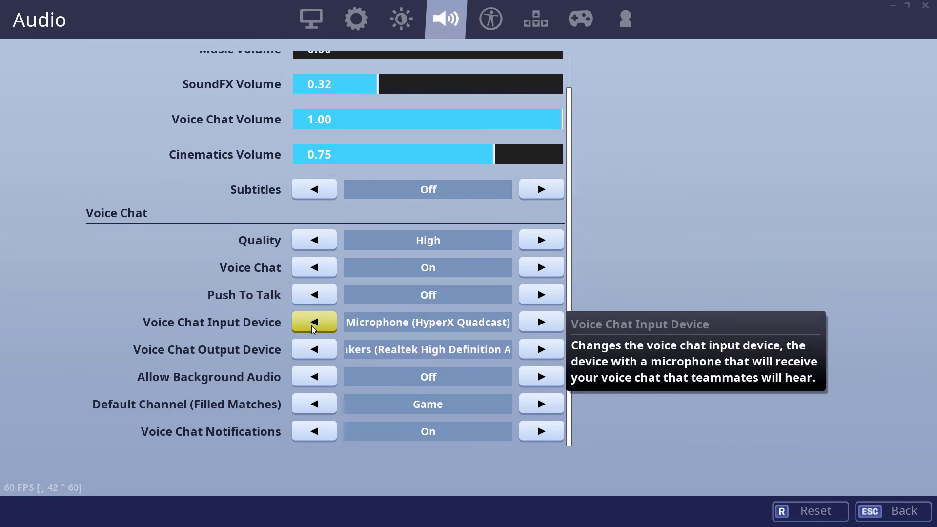
click(312, 327)
click(313, 326)
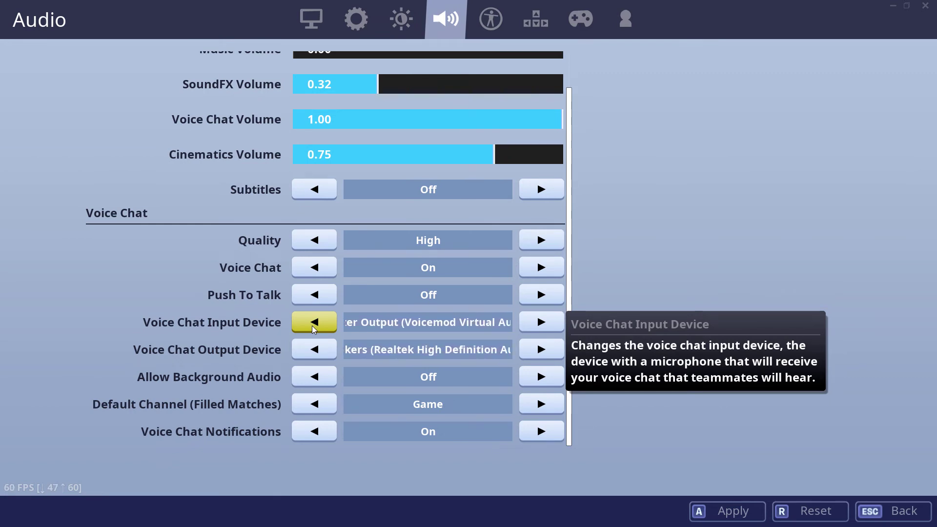
key(super)
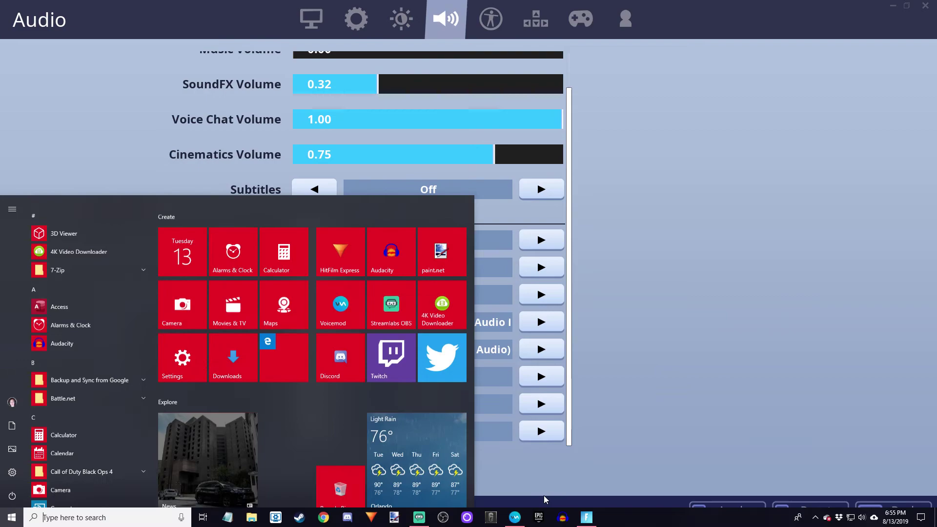
click(515, 516)
key(super)
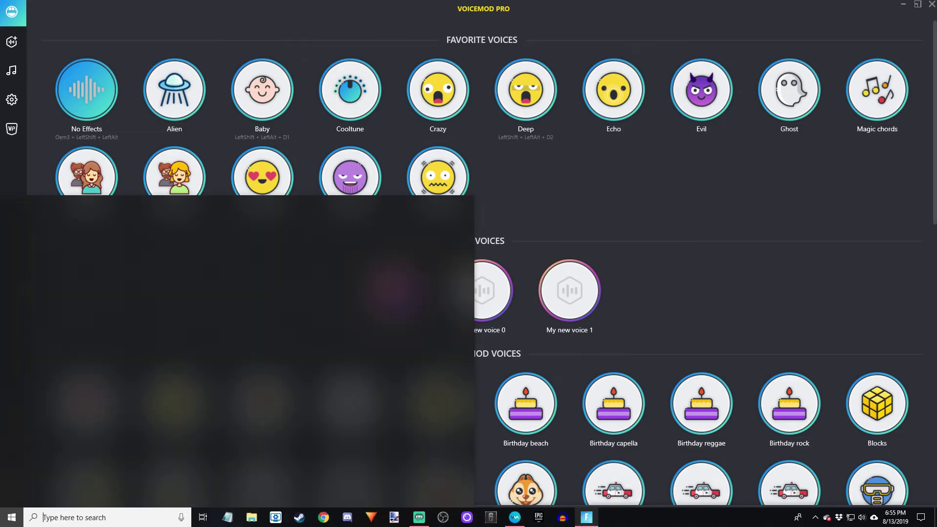
key(super)
click(12, 100)
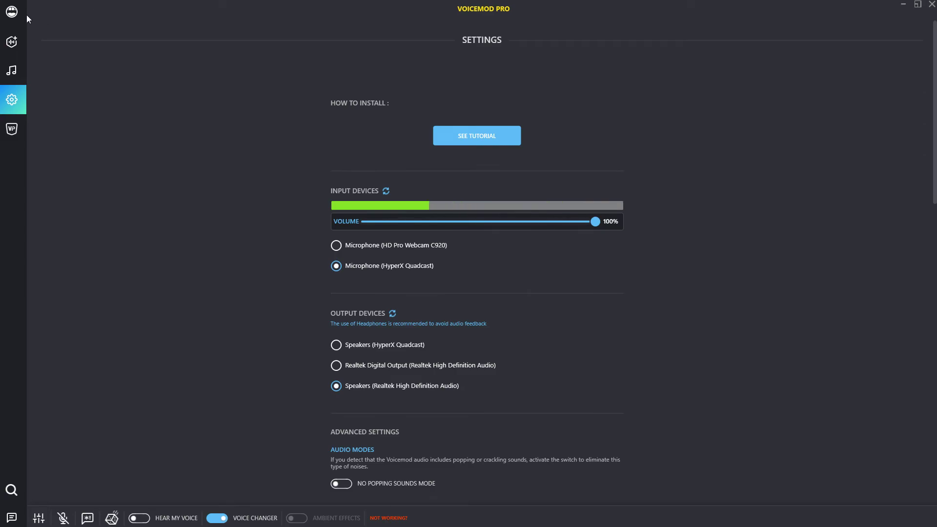
click(12, 11)
key(super)
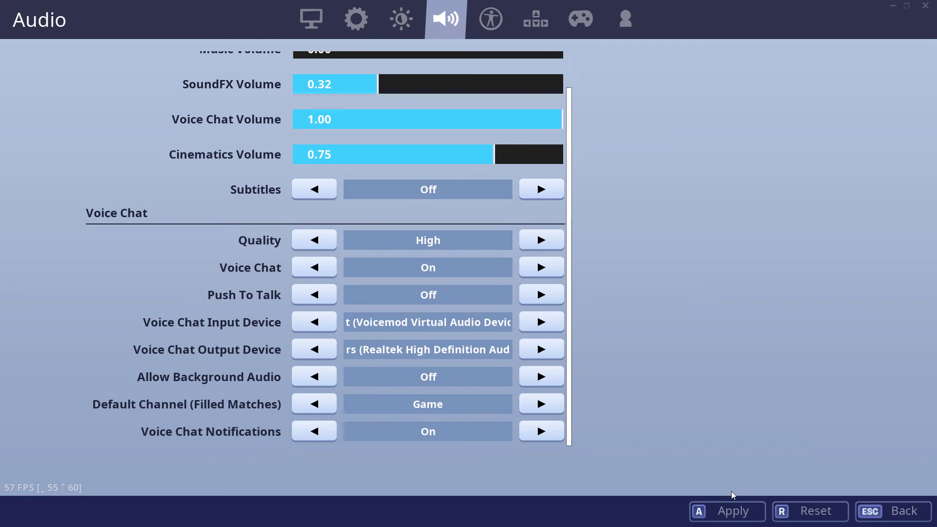
Step: Apply the new Fortnite audio settings and return to the lobby
click(732, 513)
key(Escape)
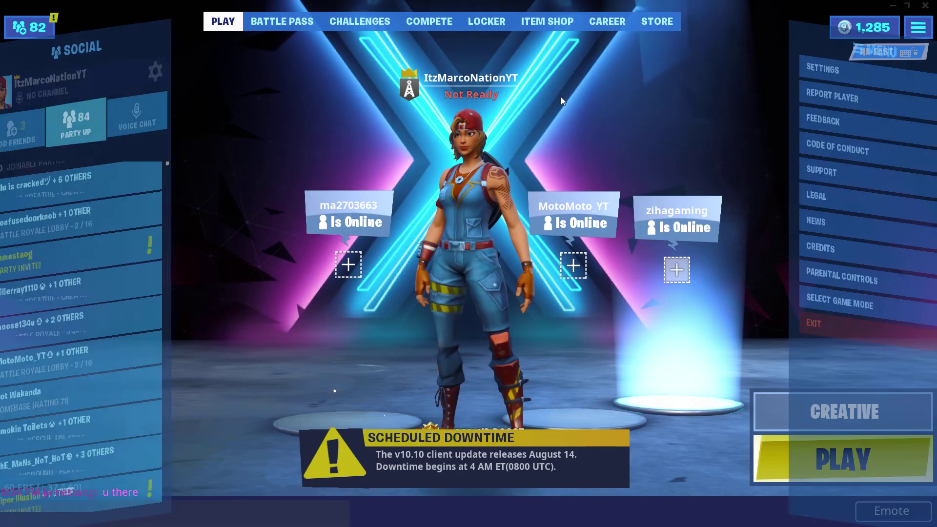
key(Escape)
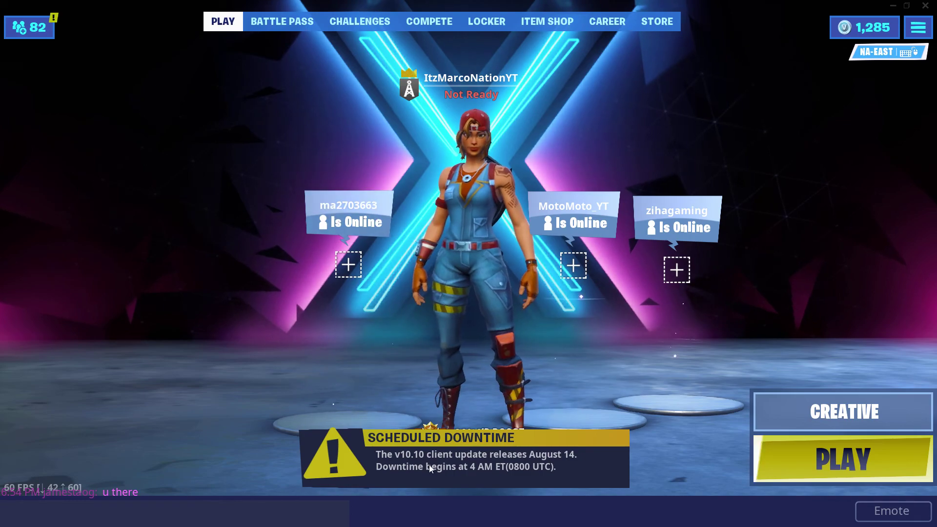
Step: Test the Romantic ulala voice in Voicemod, reselect No Effects, then minimize Voicemod and Fortnite
key(super)
click(526, 517)
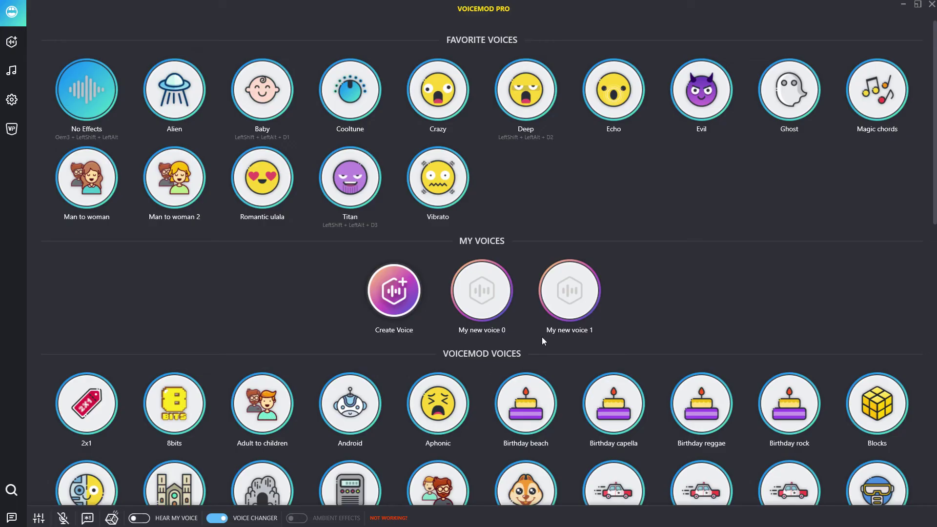
click(272, 184)
click(60, 84)
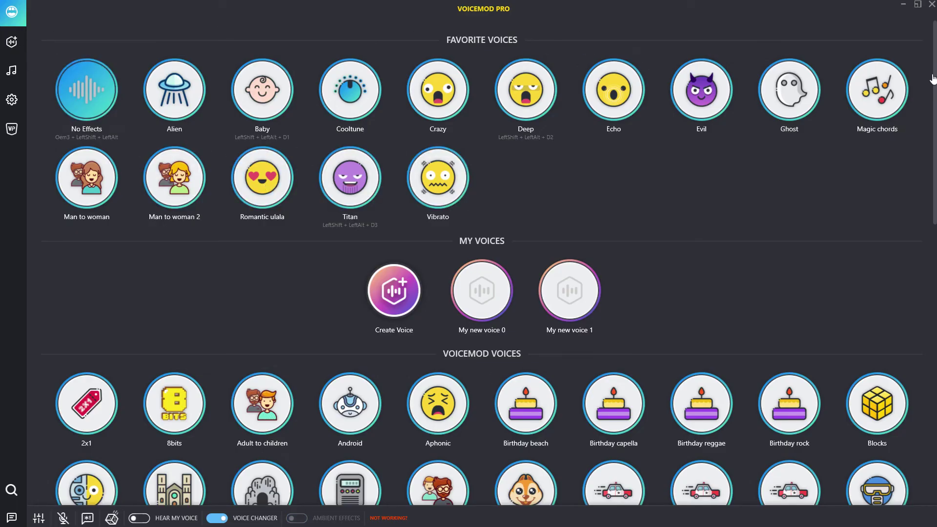
click(901, 6)
click(890, 5)
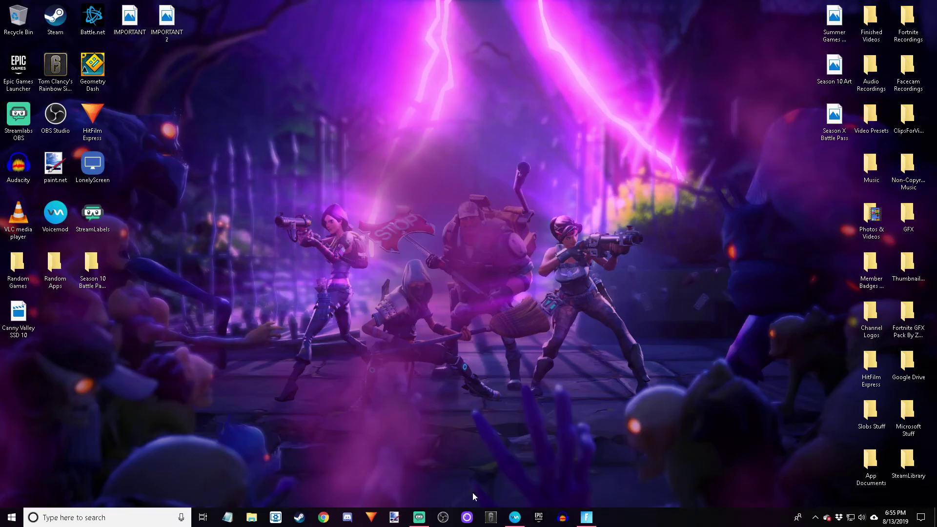
Step: In Streamlabs OBS audio settings, set Mic/Auxiliary Device 2 to VoiceMeeter Output and save
click(426, 520)
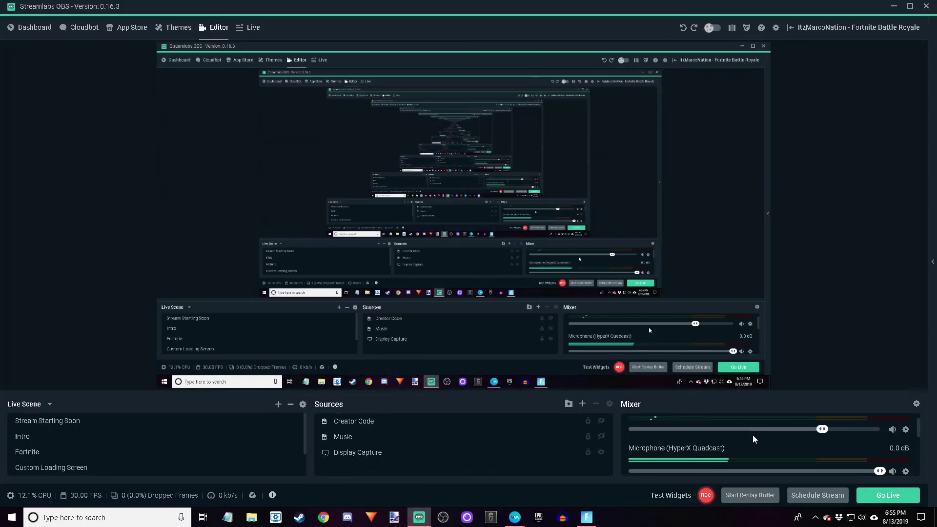
scroll(754, 439, up, 1)
click(775, 28)
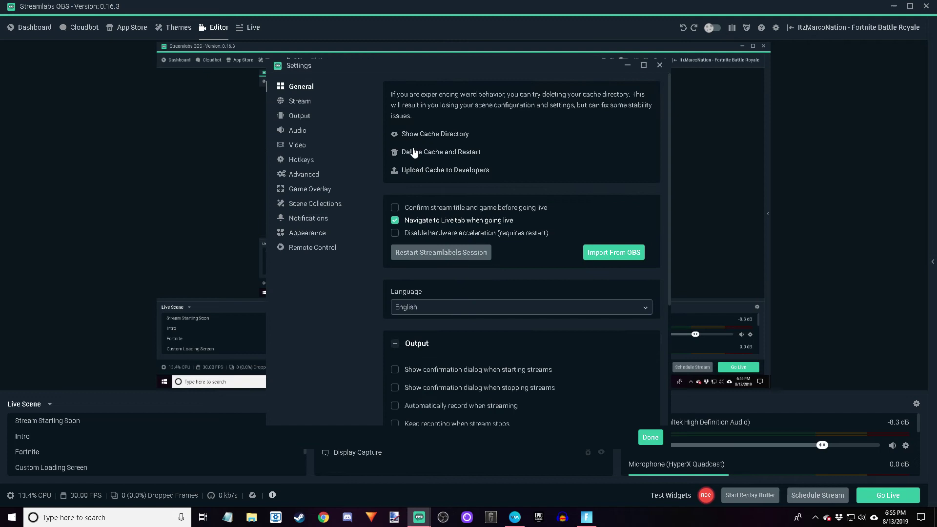
click(295, 146)
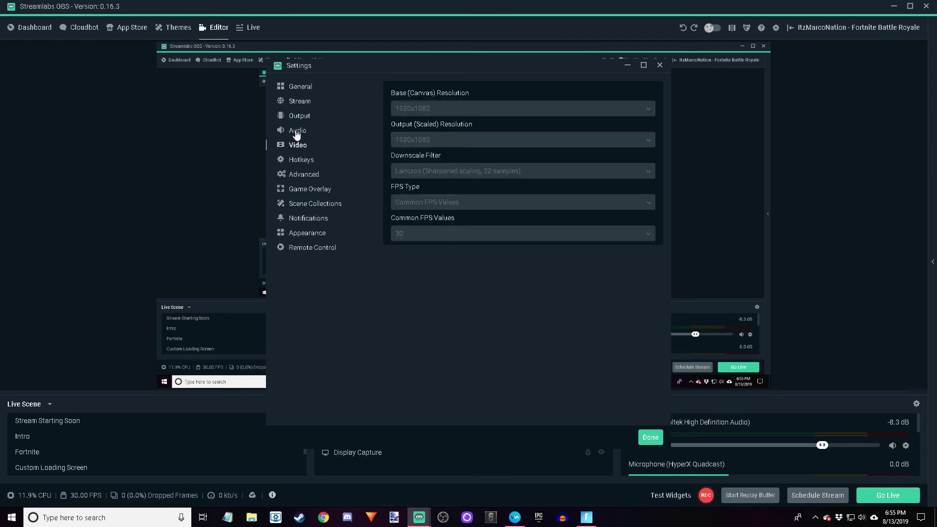
click(296, 132)
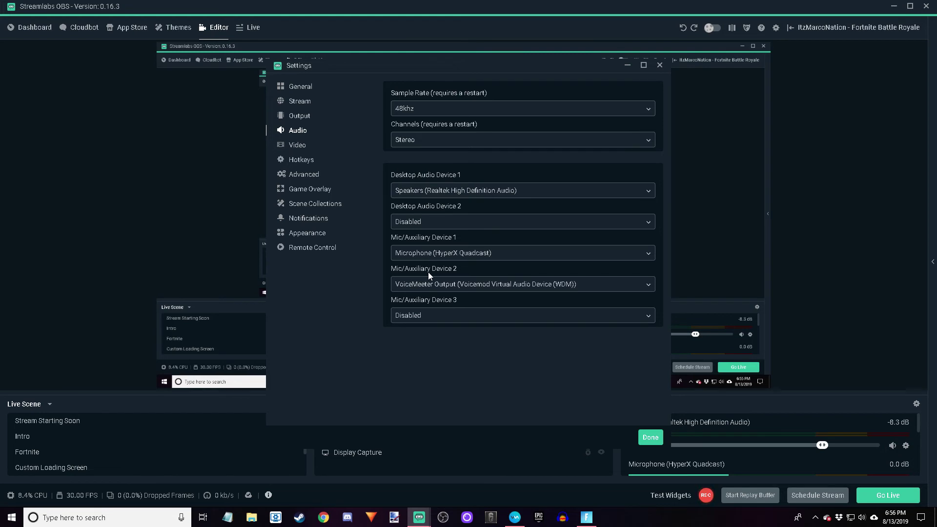
click(427, 286)
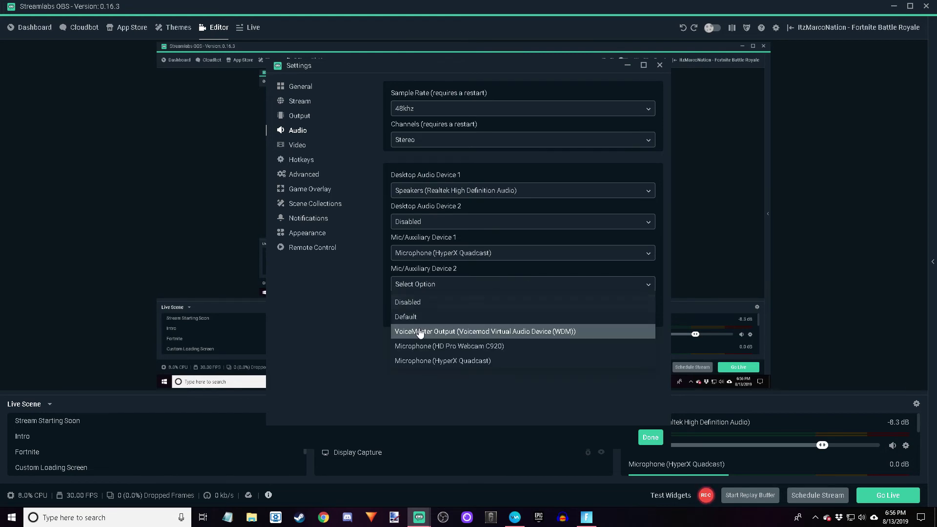
click(430, 332)
click(650, 438)
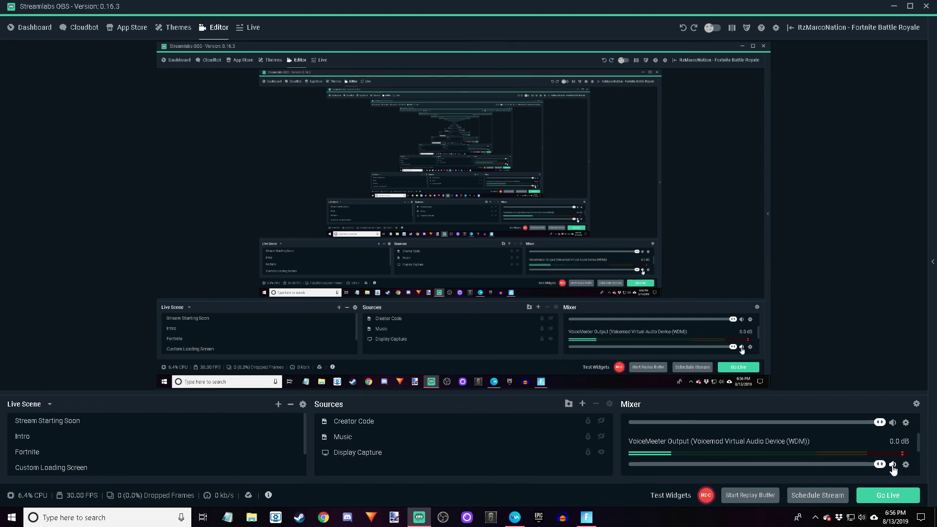
scroll(873, 466, up, 3)
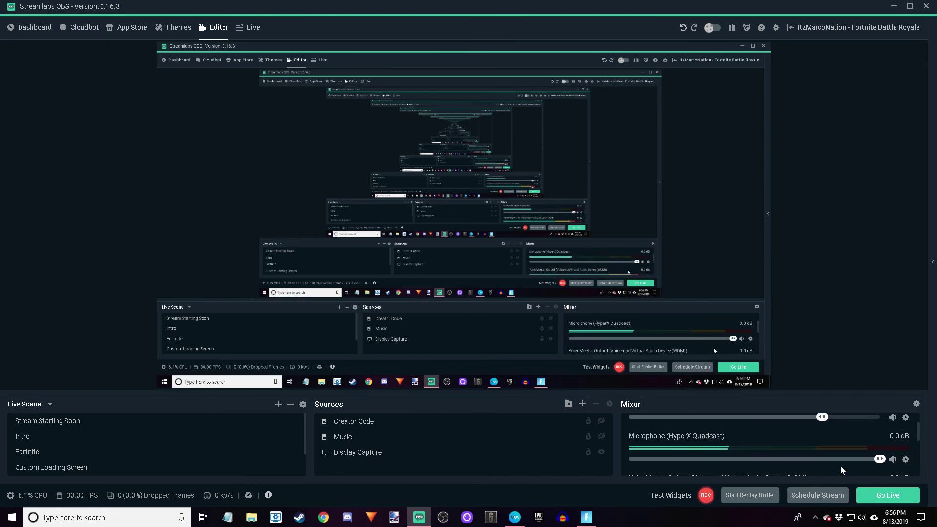
Step: Back in the Fortnite lobby, play the Rambunctious emote from the emote wheel
click(588, 516)
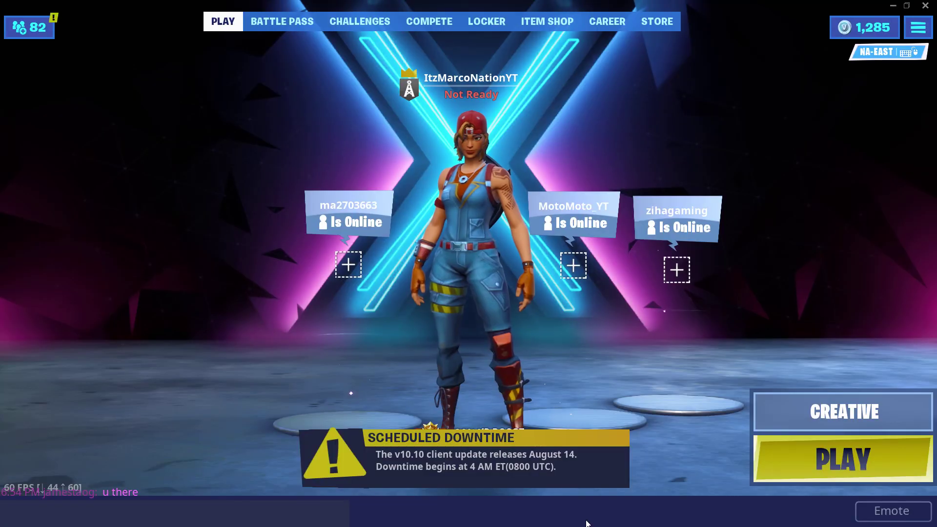
key(b)
click(540, 192)
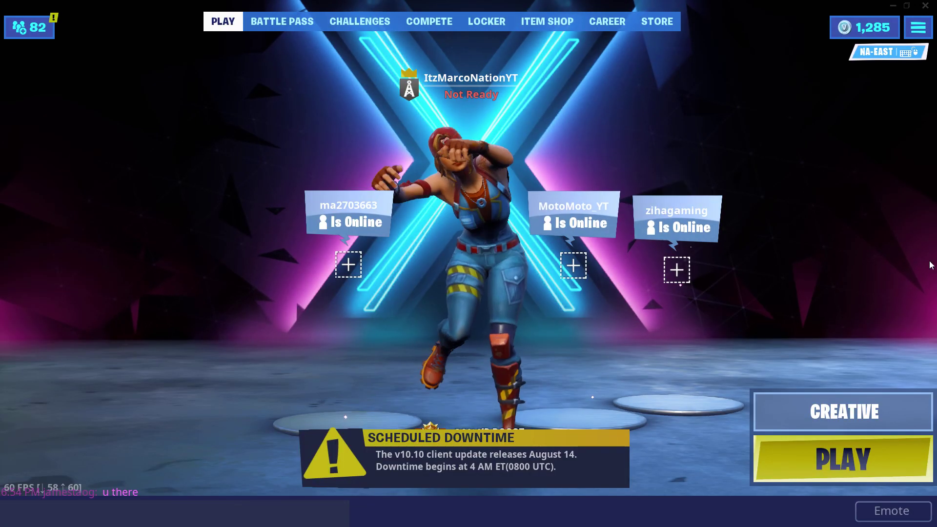
Step: In the Item Shop, enter the creator's code under Support a Creator, accept, and return to Play
click(517, 19)
click(873, 510)
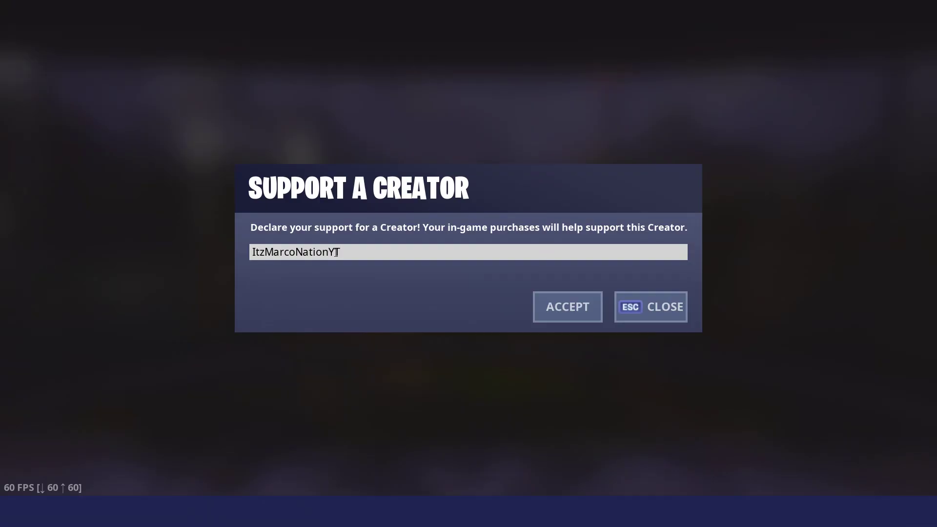
key(BackSpace)
text(ItzMarco)
text(Natio)
click(554, 306)
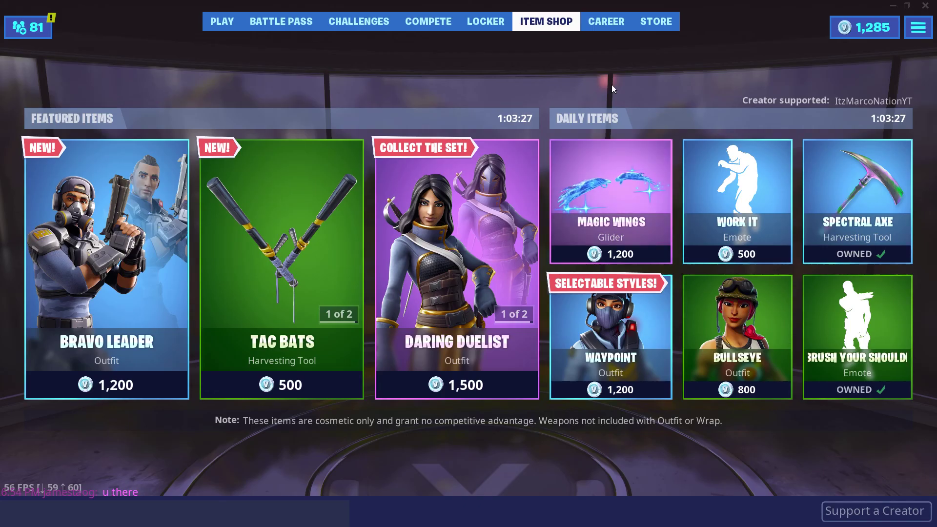
click(222, 22)
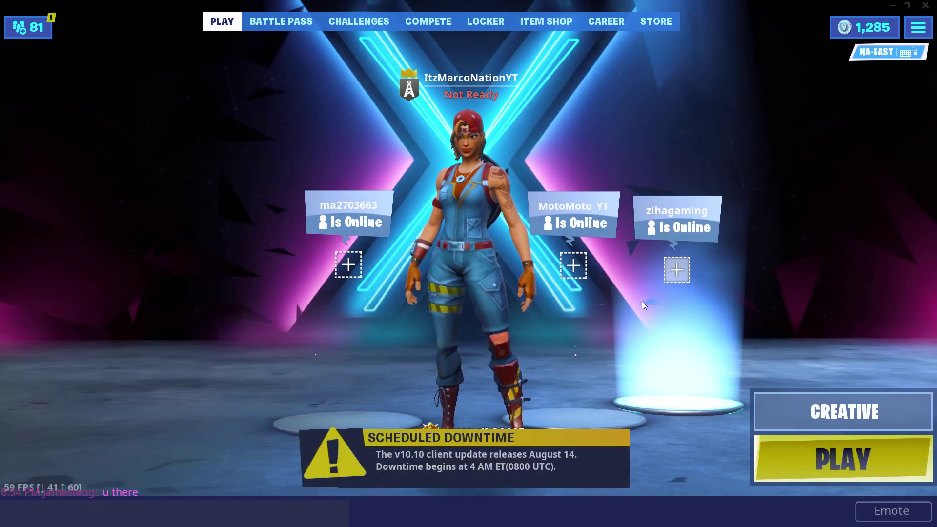